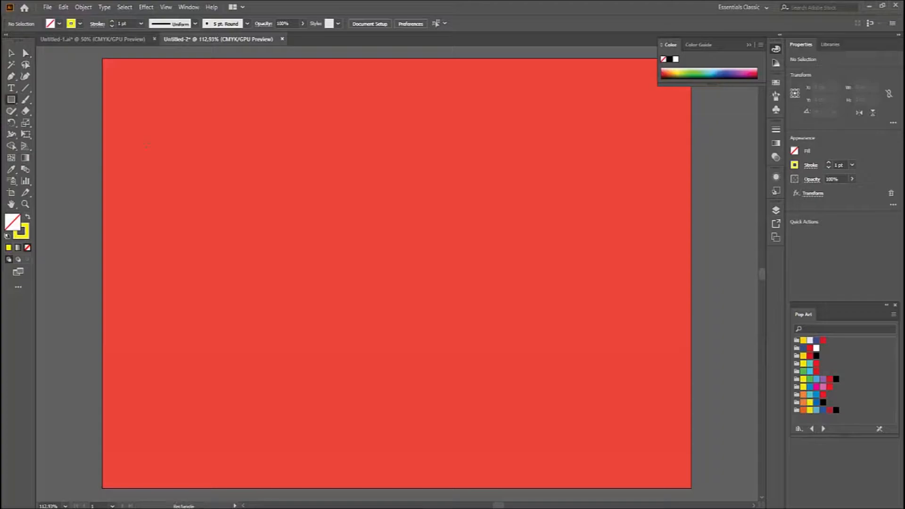
- Draw a square about 10.28 cm wide mid-artboard and start a previewed Transform effect on it with 35 copies
mouse_move(311, 163)
left_mouse_down()
mouse_move(525, 347)
mouse_move(515, 371)
left_mouse_up()
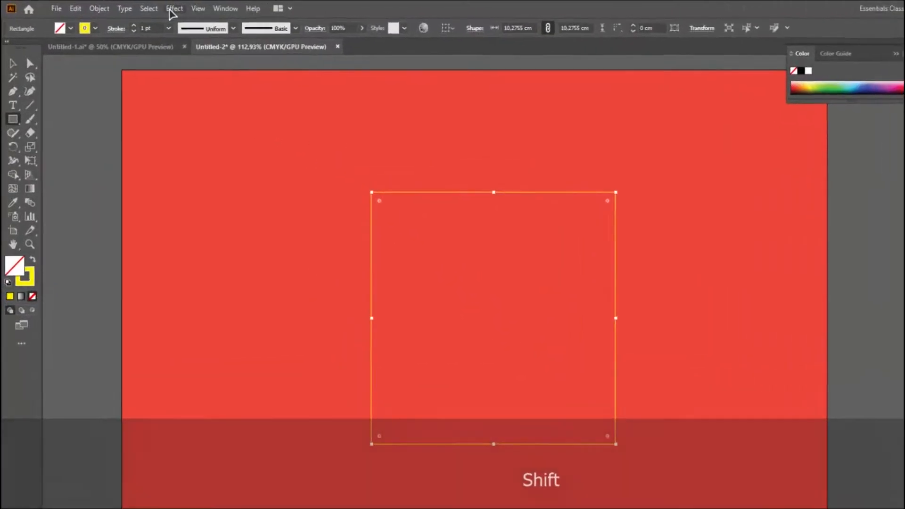
left_click(146, 7)
mouse_move(313, 143)
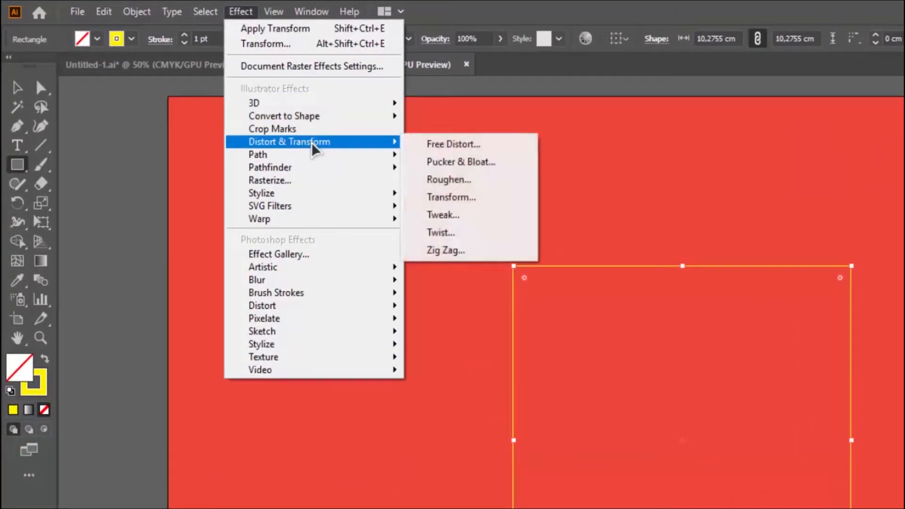
left_click(499, 196)
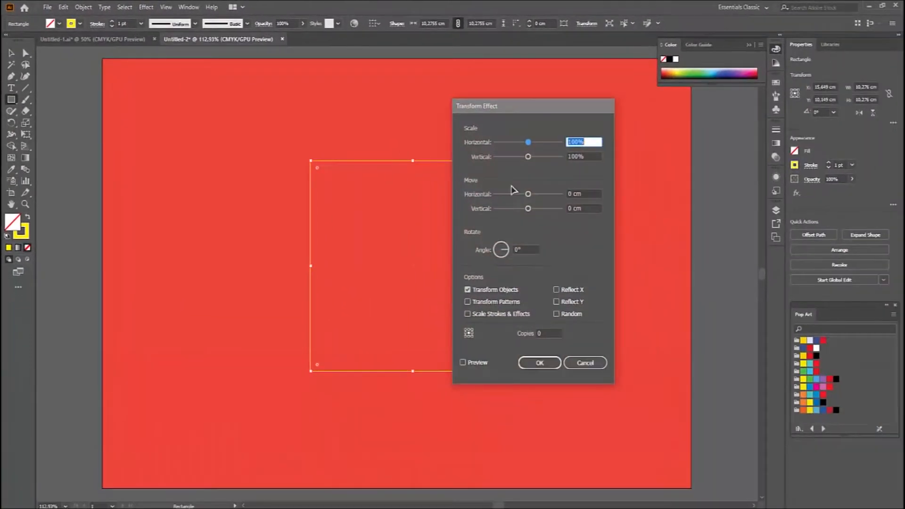
left_click(463, 363)
left_click(538, 335)
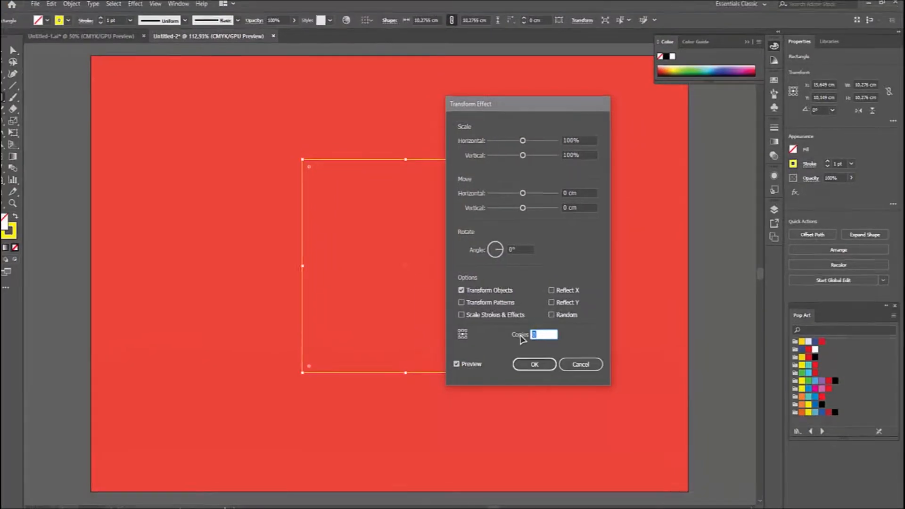
type("35")
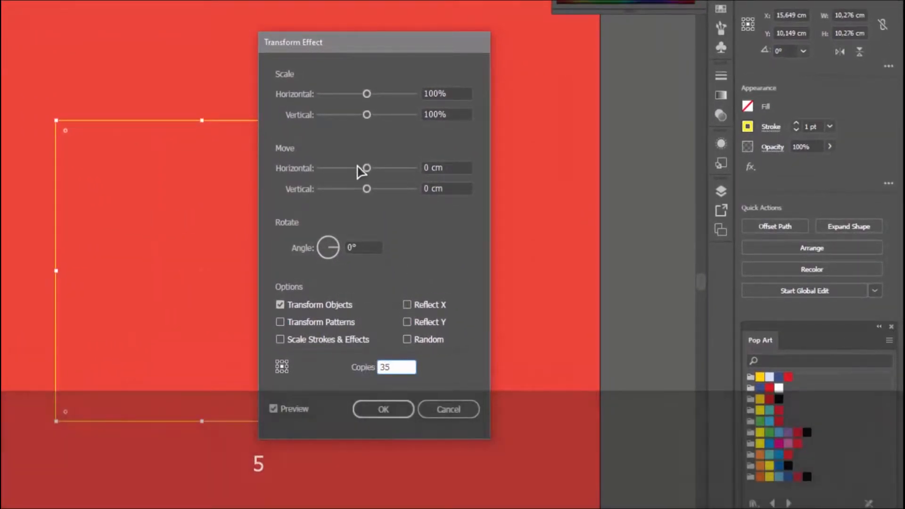
- Set both the horizontal and vertical scale of the square's Transform effect to 88%
left_click_drag(366, 94, 361, 94)
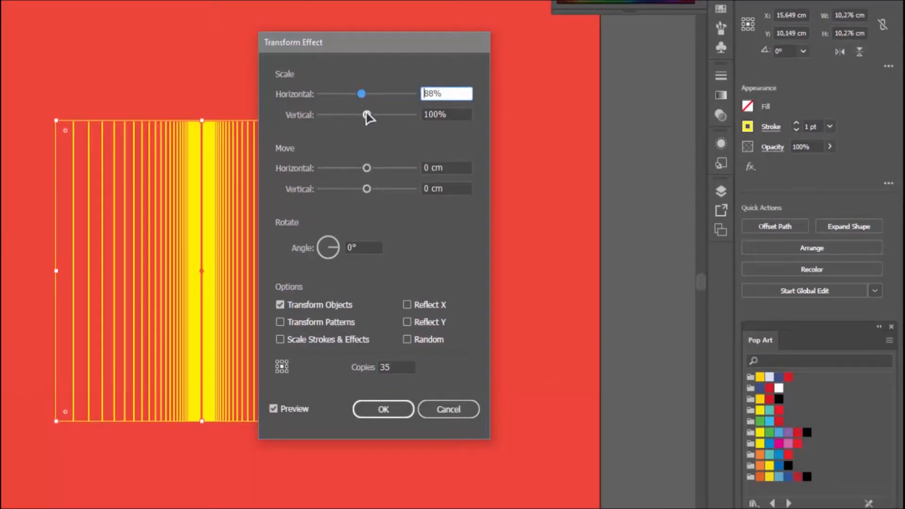
left_click_drag(367, 117, 362, 118)
left_click_drag(380, 45, 532, 84)
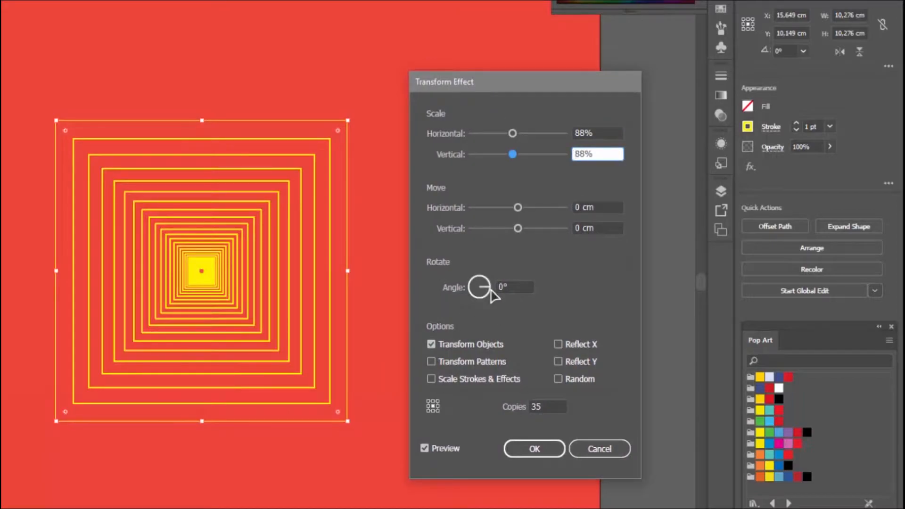
- Set the Transform effect's rotation angle to 45° and apply the effect to the square
left_click_drag(480, 284, 490, 285)
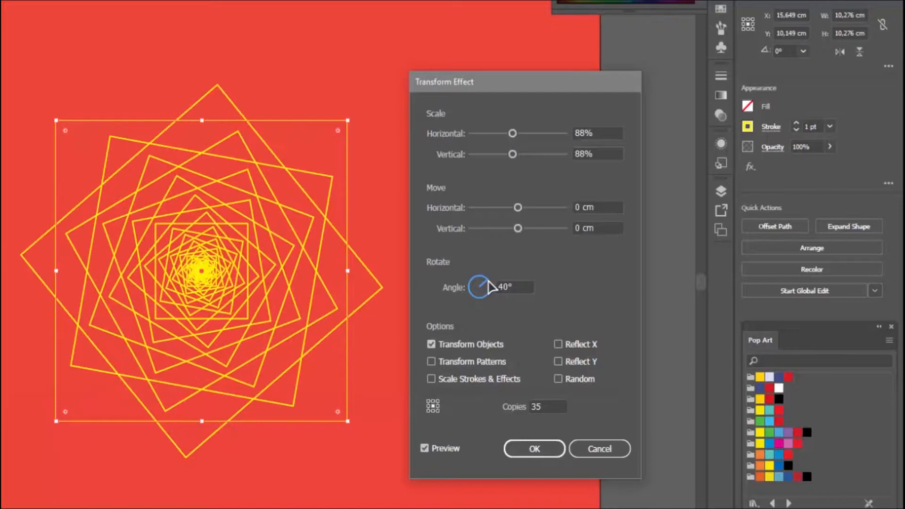
left_click_drag(511, 287, 482, 288)
type("45")
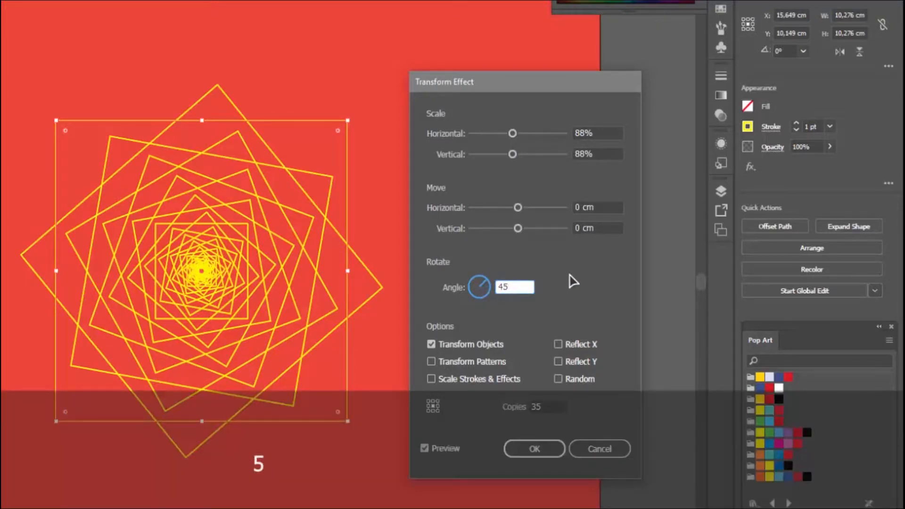
left_click(599, 229)
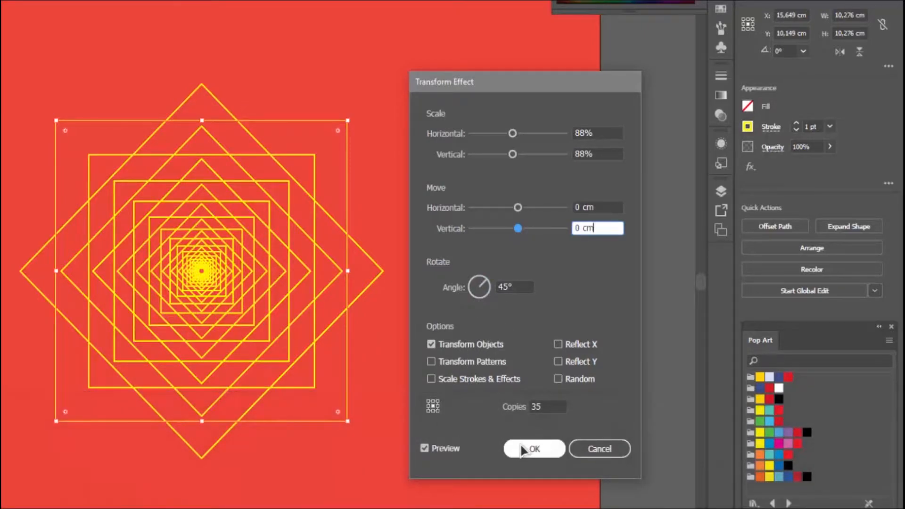
left_click(523, 450)
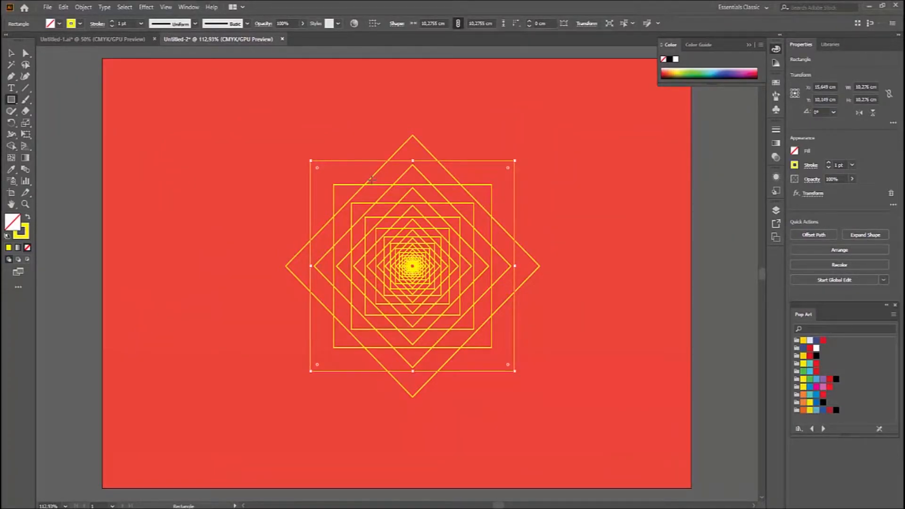
- Round all four corners of the square to a radius of about 1.54 cm with the Direct Selection tool
scroll(435, 258, "down", 2)
scroll(430, 250, "up", 1)
left_click(25, 53)
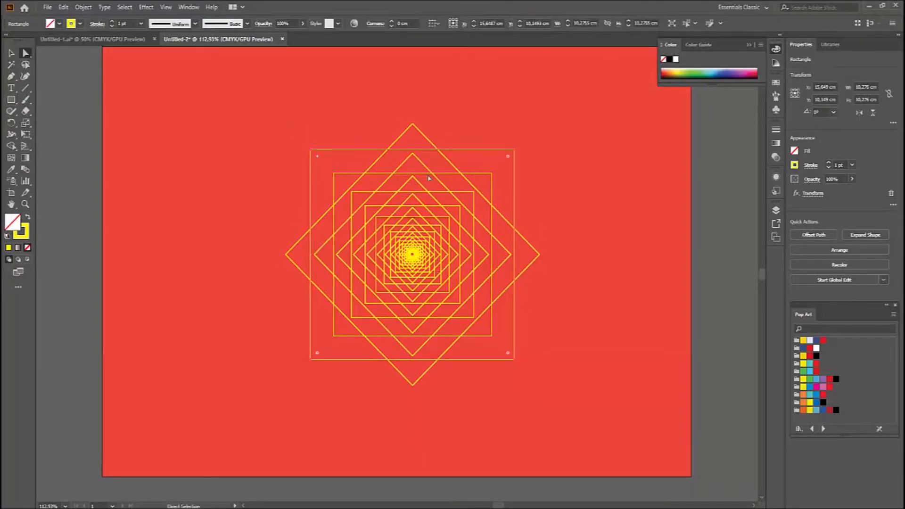
key("ctrl")
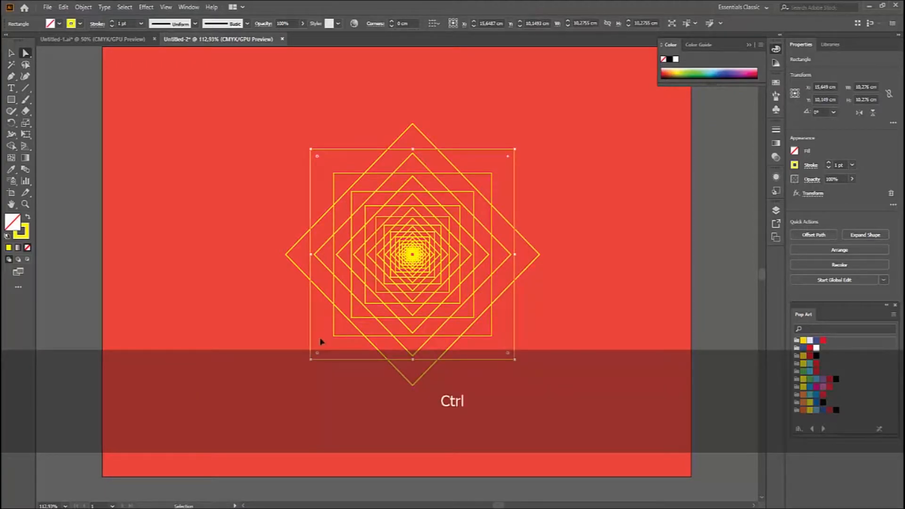
key("shift")
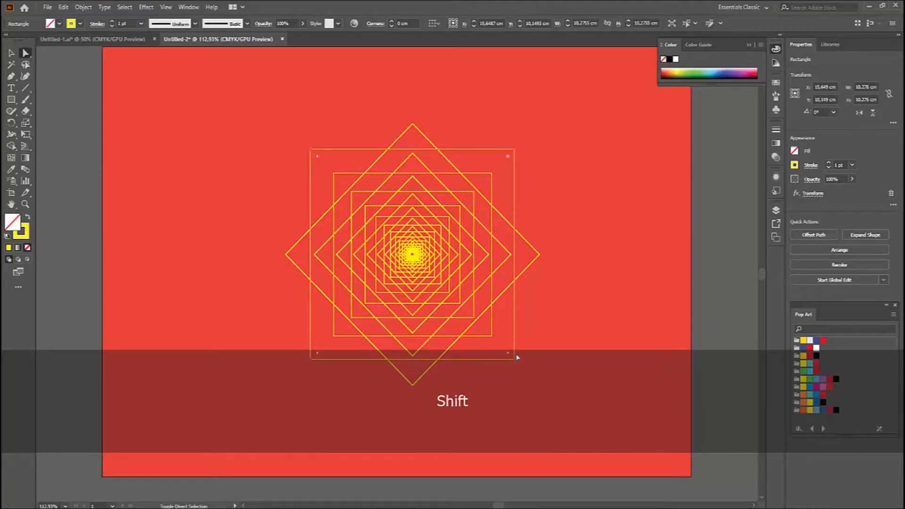
left_click_drag(508, 157, 480, 182)
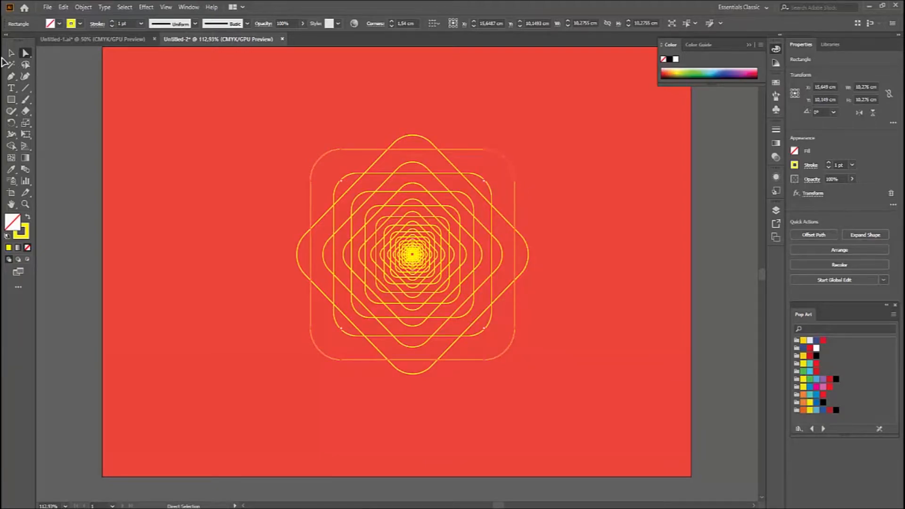
- Move the rounded-square pattern to the upper-left area of the artboard and deselect it
left_click(13, 54)
left_click(424, 266)
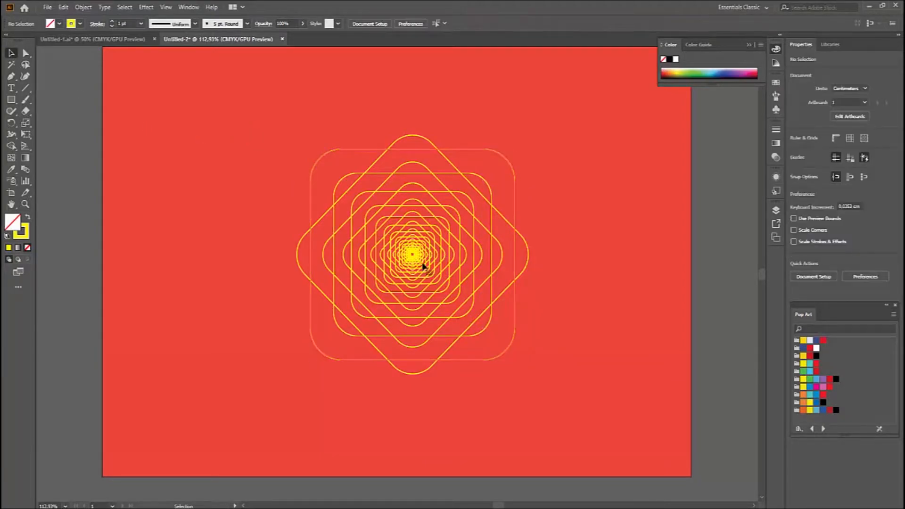
left_click_drag(421, 255, 238, 192)
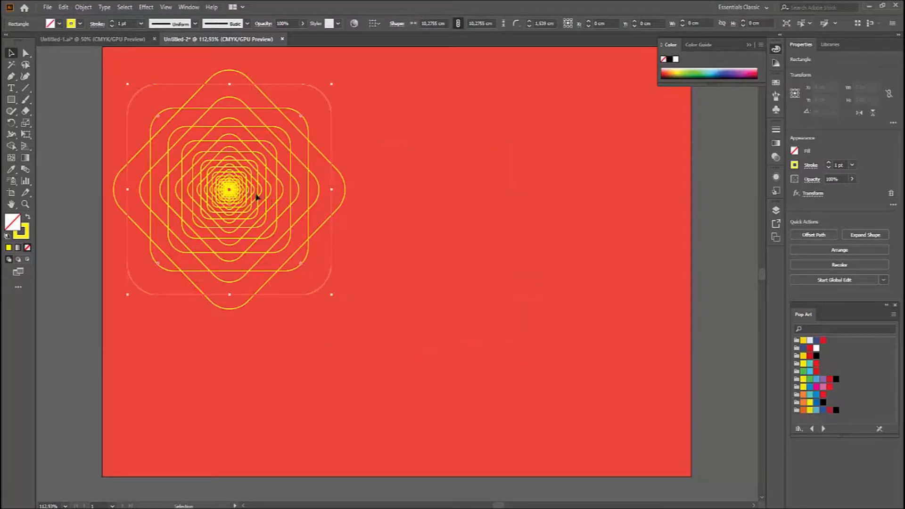
left_click(471, 216)
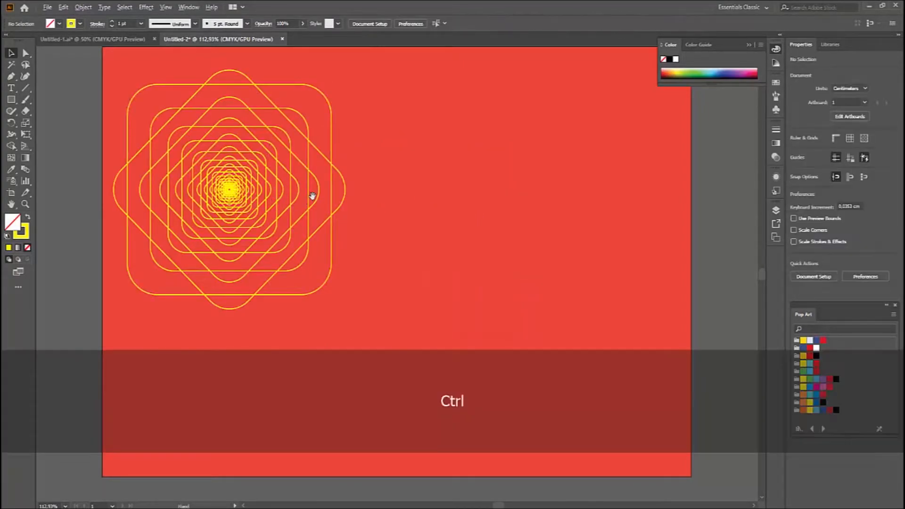
- Scale the rounded-square pattern down proportionally, keeping it in the upper-left corner area of the artboard
left_click(312, 196, "ctrl+alt")
left_click(341, 246, "ctrl+alt")
left_click_drag(395, 289, 313, 228)
left_click(307, 226, "ctrl")
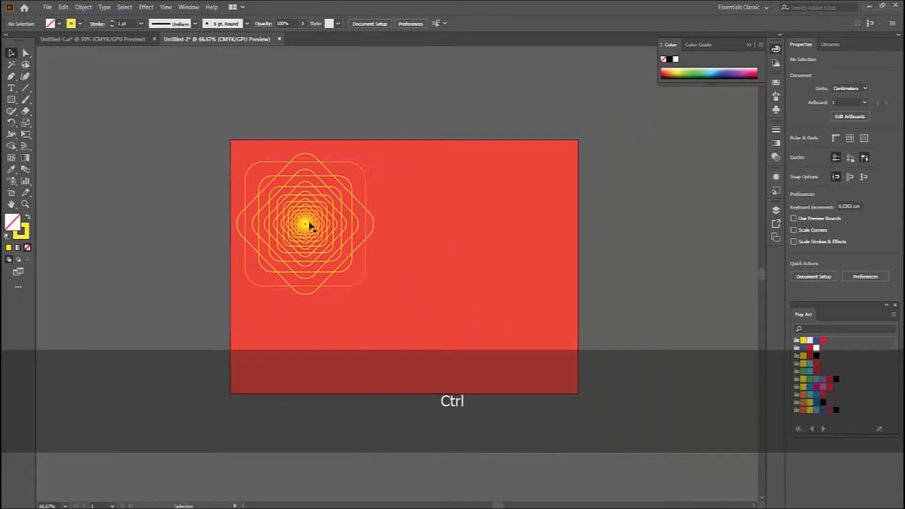
left_click_drag(365, 282, 355, 265)
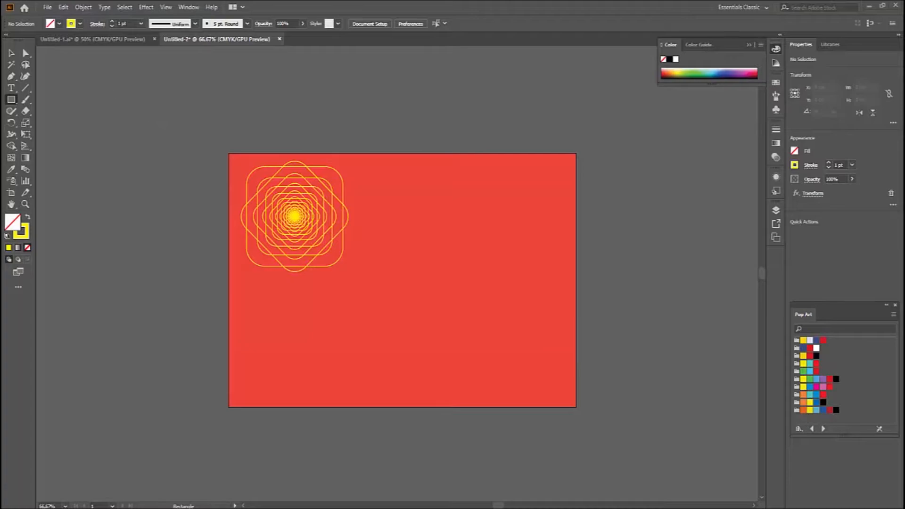
- Draw a circle about 11.11 cm wide on the artboard's right half and start a previewed Transform effect with 26 copies
left_click_drag(12, 100, 52, 121)
left_click_drag(423, 224, 551, 357)
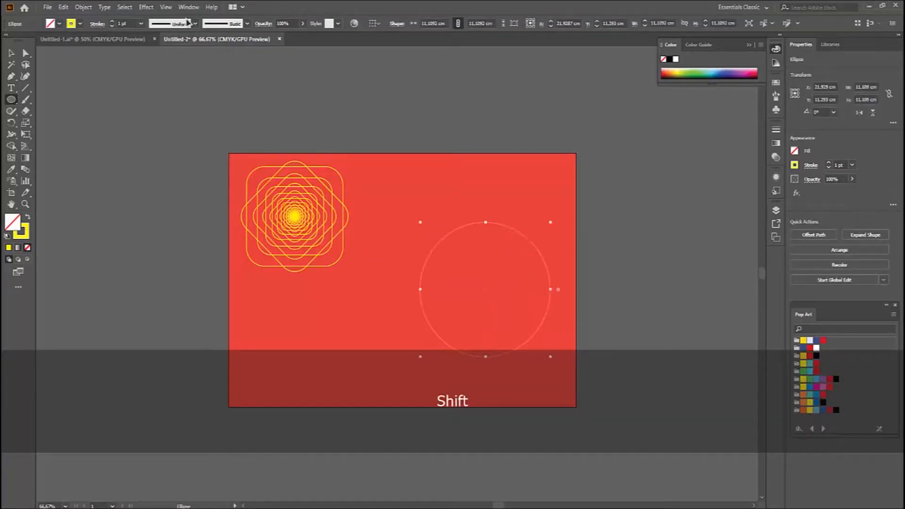
left_click(146, 7)
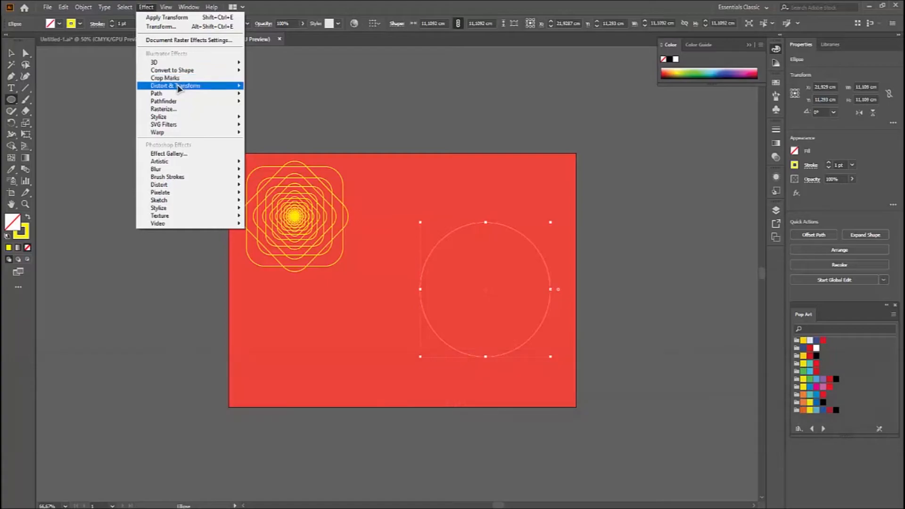
mouse_move(178, 87)
left_click(289, 119)
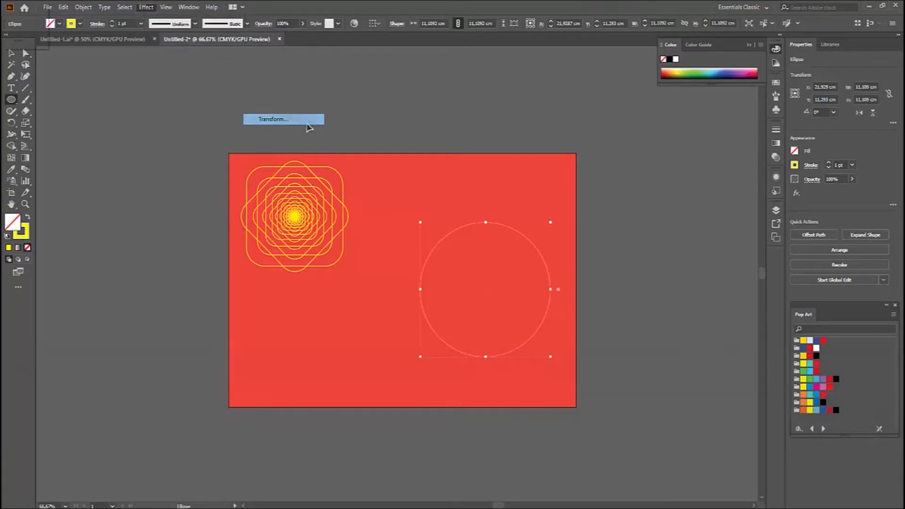
left_click_drag(608, 135, 625, 150)
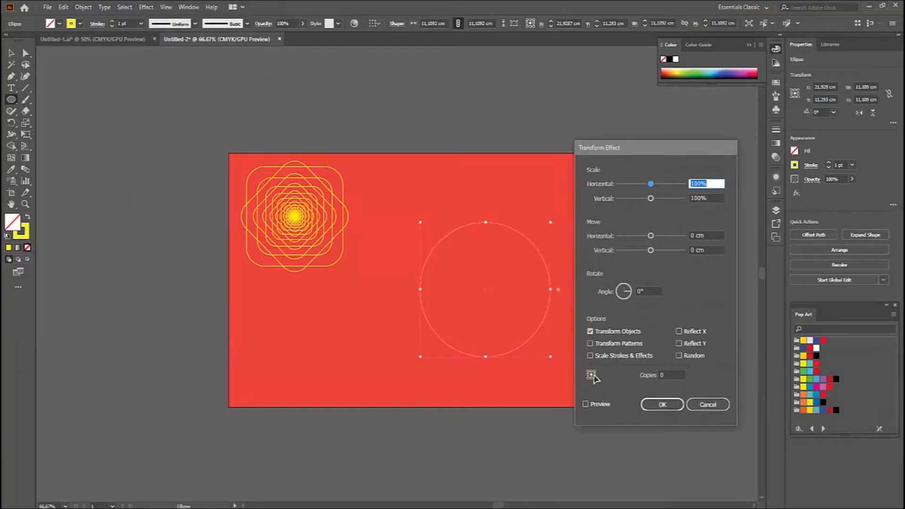
left_click(586, 404)
left_click(674, 374)
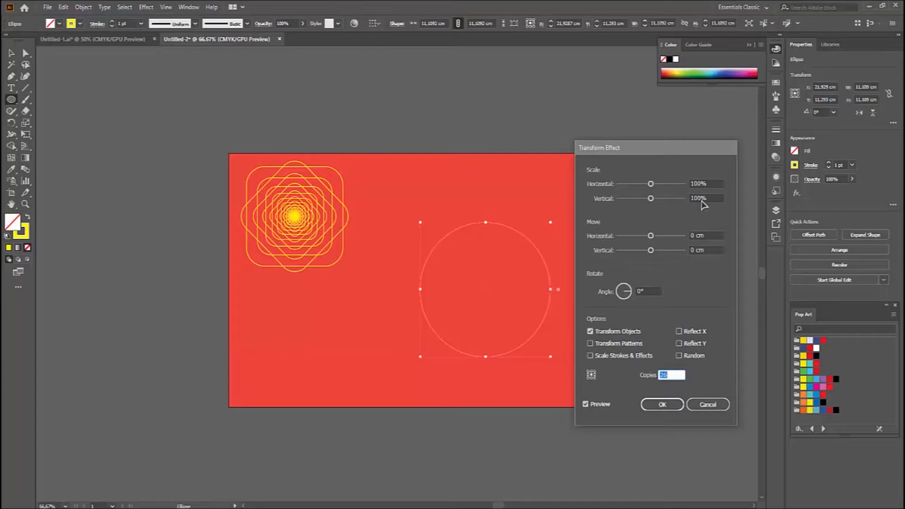
- Set the horizontal scale of the circle's Transform effect to 93%
left_click(716, 183)
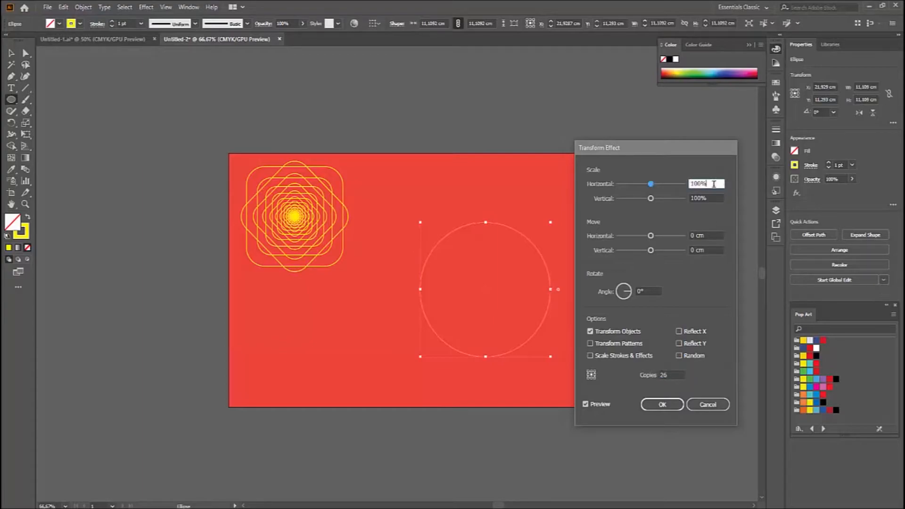
key("Down")
key("Down")
key("Down")
key("Down")
key("Down")
key("Down")
key("Down")
key("Down")
key("Down")
key("Down")
key("Up")
key("Up")
key("Up")
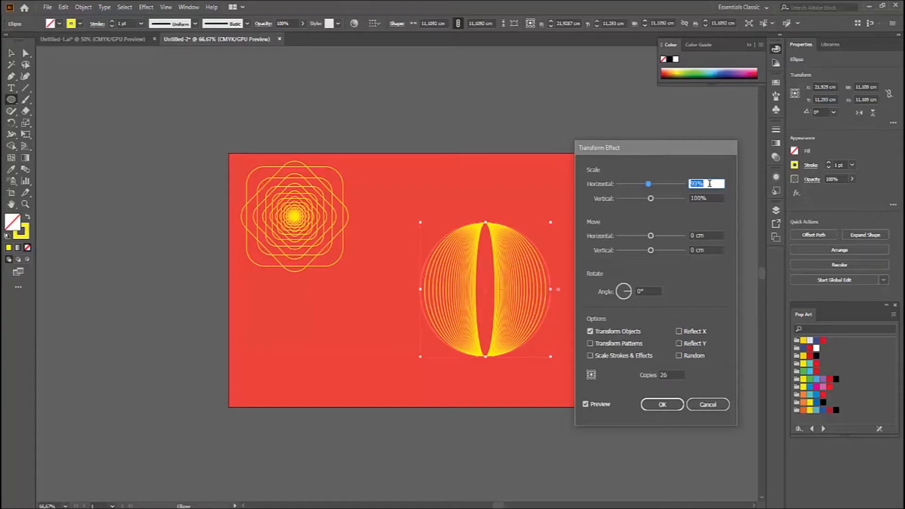
- Set the vertical scale of the circle's Transform effect to 102%
left_click_drag(714, 200, 686, 198)
key("Down")
key("Up")
key("Up")
key("Up")
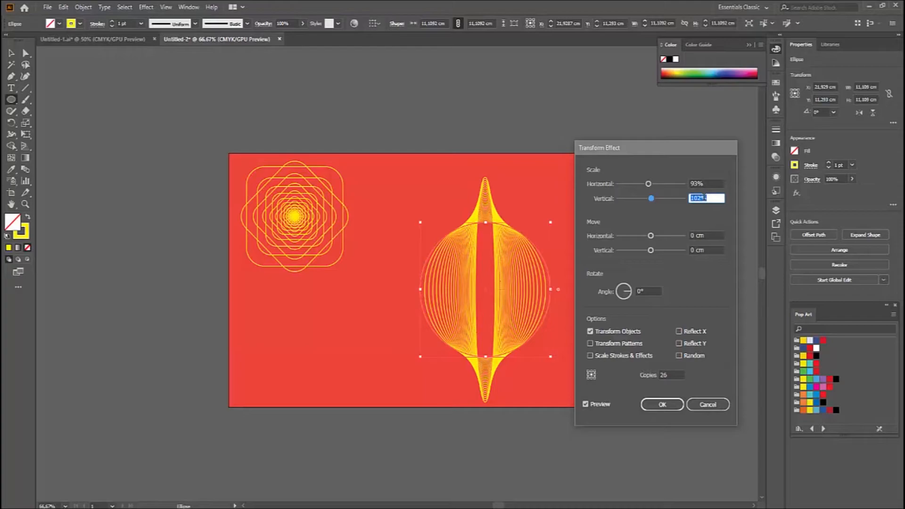
key("Down")
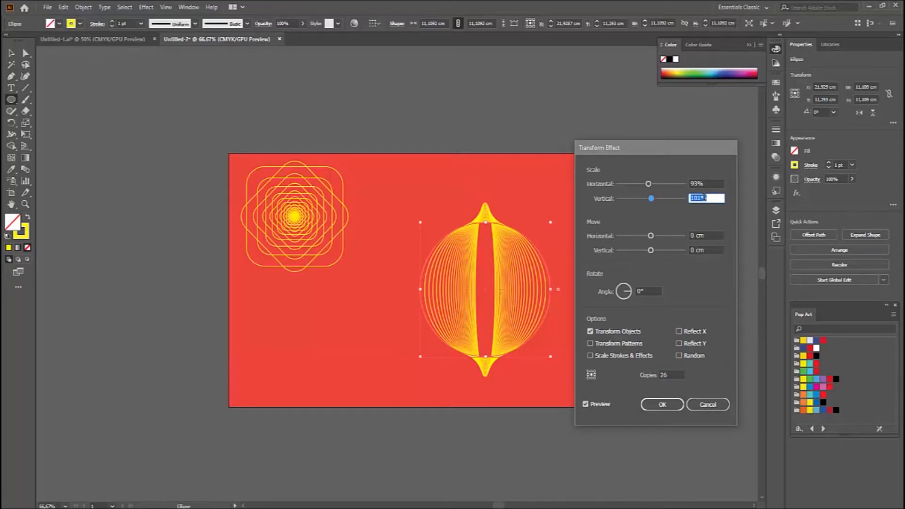
key("Up")
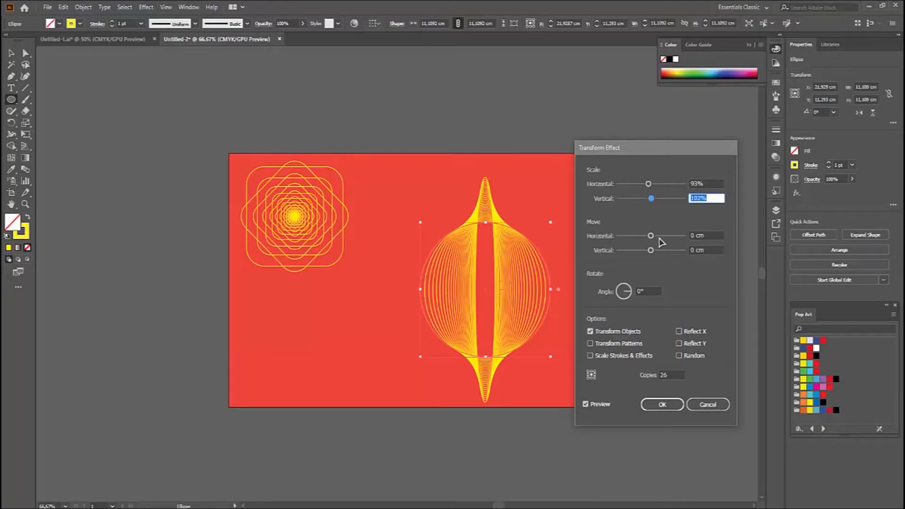
- Set the rotation angle of the circle's Transform effect to 11°
left_click(624, 291)
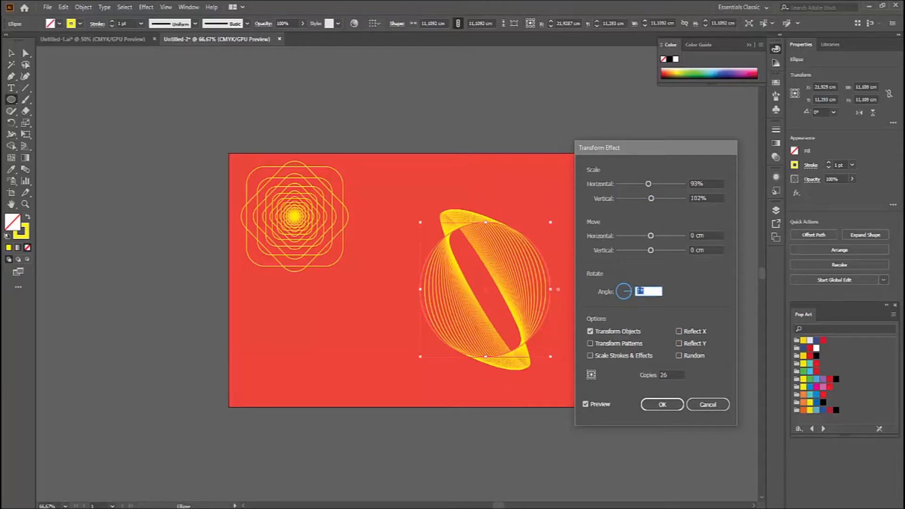
key("Up")
key("Up")
key("Up")
key("Up")
key("Up")
key("Up")
key("Down")
key("Down")
key("Down")
key("Up")
key("Down")
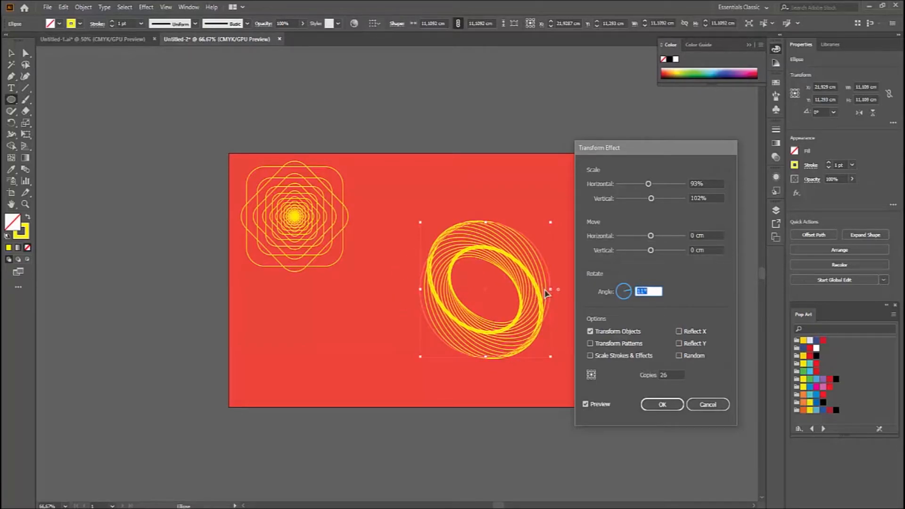
- Enable Scale Strokes & Effects for the circle's Transform effect and apply it
left_click(590, 356)
left_click(591, 357)
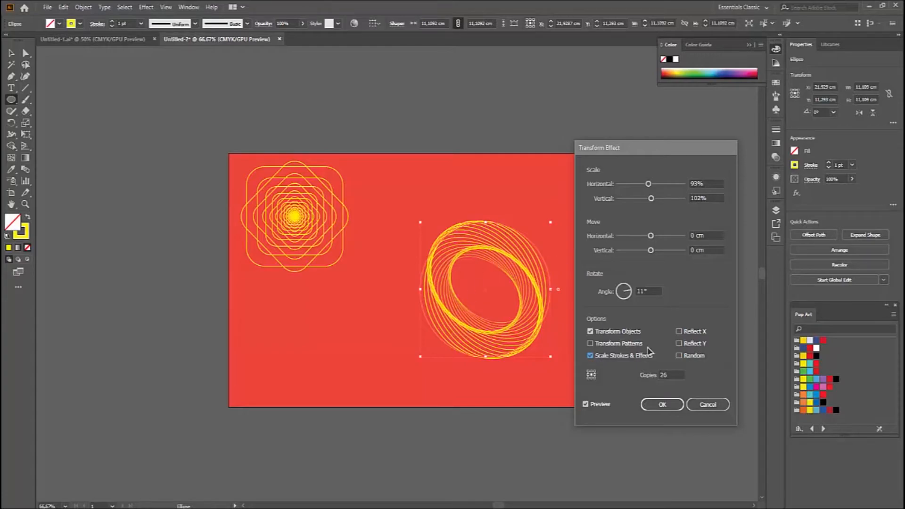
left_click(663, 403)
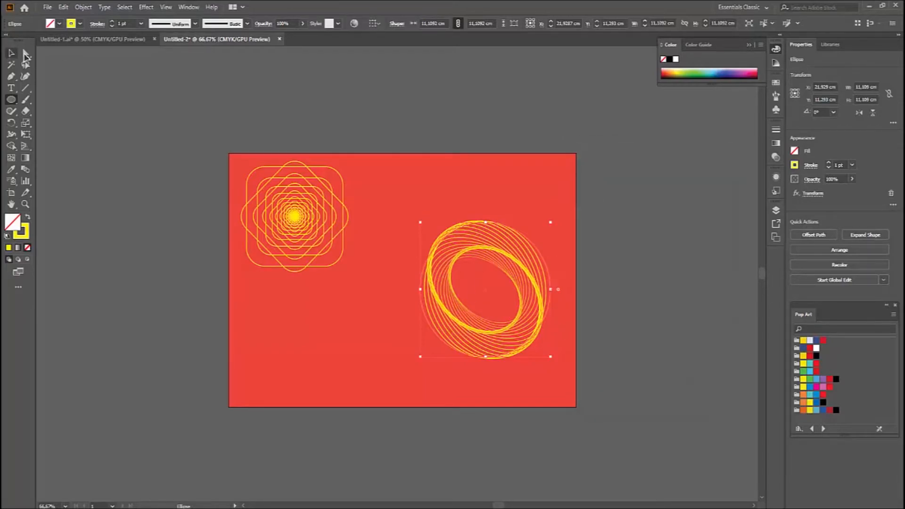
- Move the circle pattern up beside the rounded-square pattern, against the artboard's upper edge
key("v")
left_click_drag(475, 251, 414, 184)
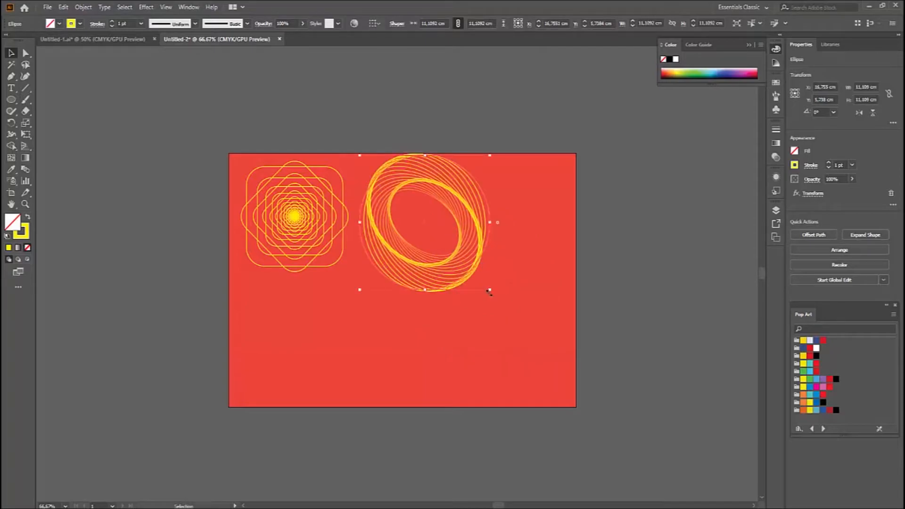
- Scale the circle pattern down proportionally to about 8.6 cm wide and shift it slightly below the artboard's upper edge
left_click_drag(490, 291, 460, 258)
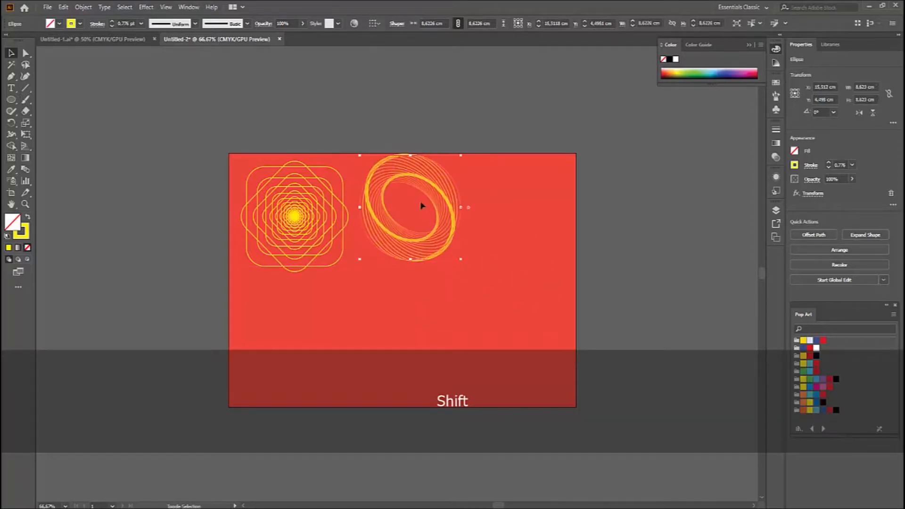
left_click_drag(418, 179, 418, 190)
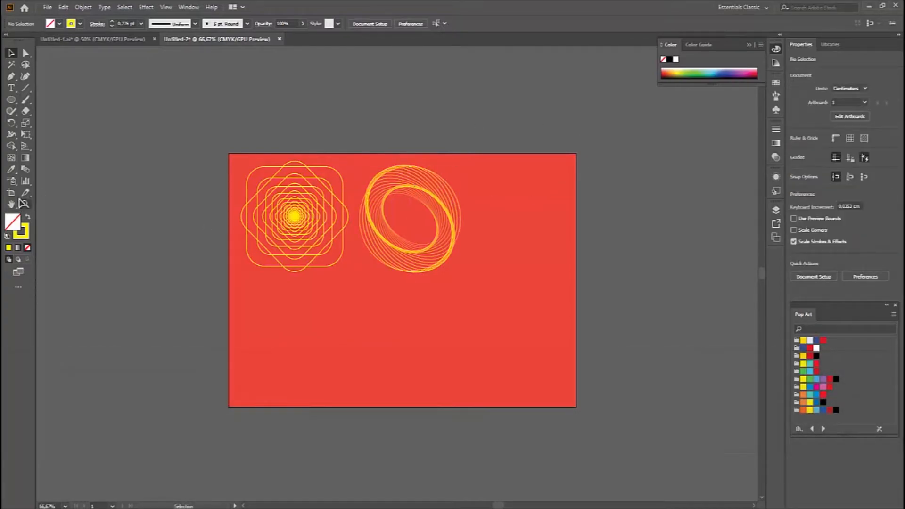
- Draw a hexagon about 10.9 cm wide with the Polygon tool and place it in the artboard's lower-right area
left_click(12, 100)
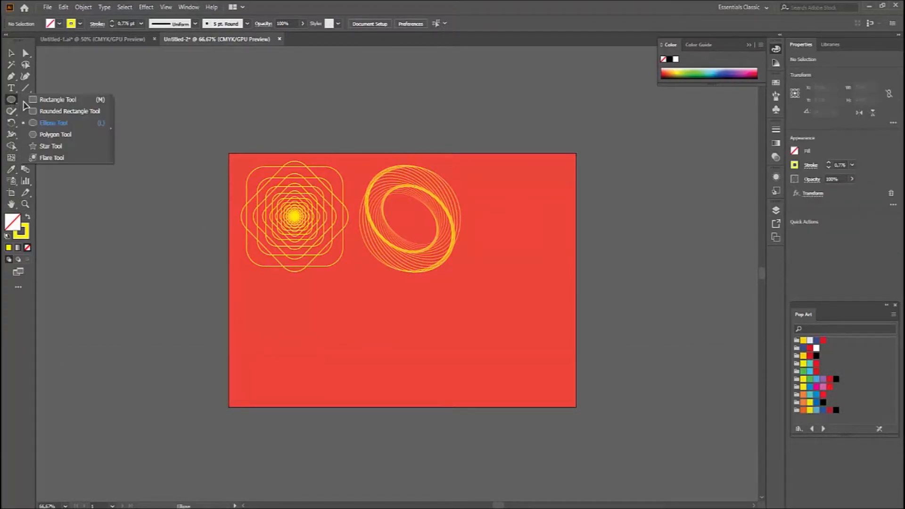
left_click(55, 135)
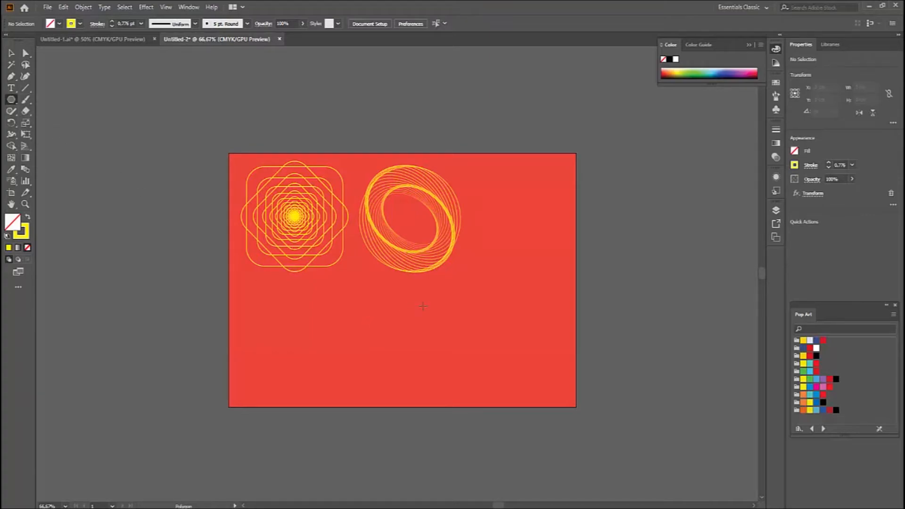
left_click_drag(414, 310, 459, 348)
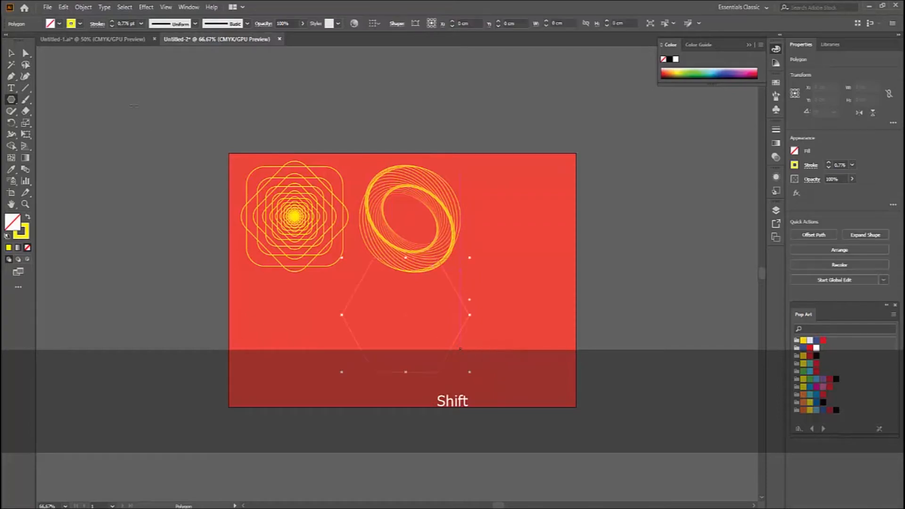
left_click(11, 56)
left_click_drag(453, 284, 540, 295)
- Start a Transform effect on the hexagon with preview on and 25 copies
left_click(146, 7)
mouse_move(175, 85)
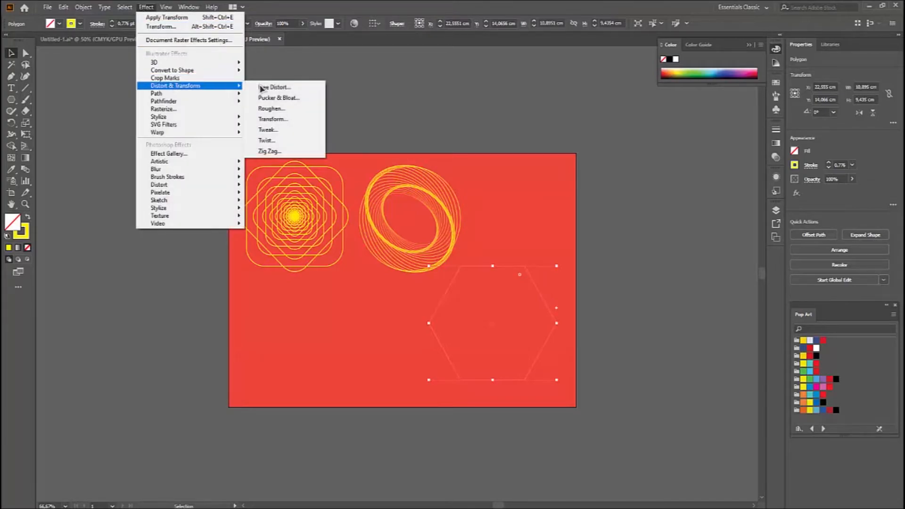
left_click(285, 122)
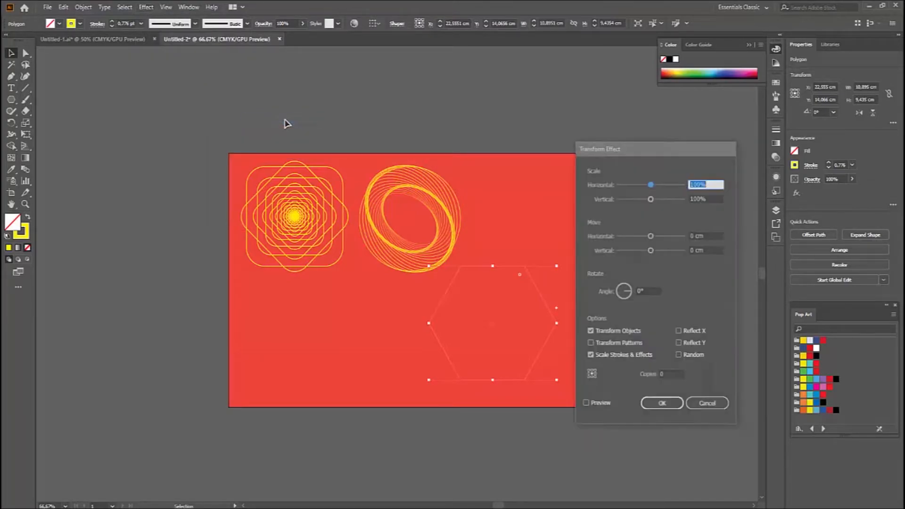
left_click(586, 404)
left_click(668, 376)
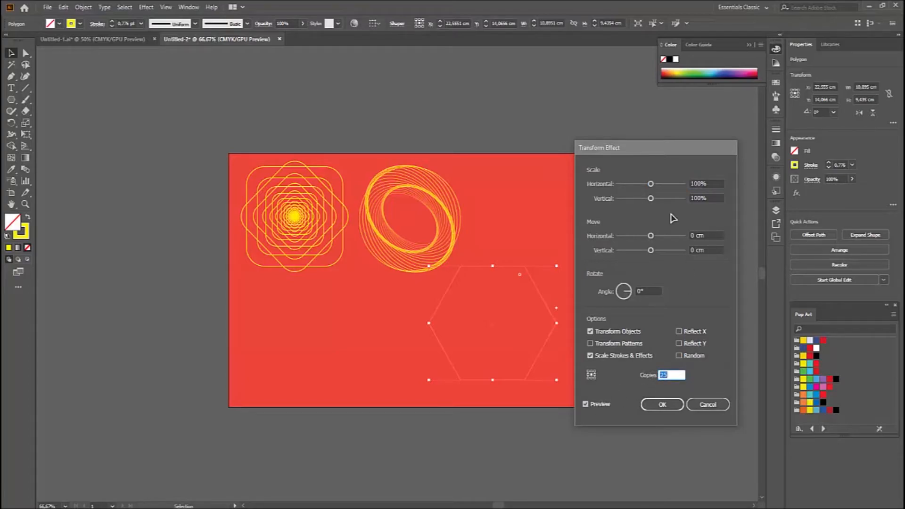
- Set the horizontal and vertical scale of the hexagon's Transform effect to 93%
left_click(710, 183)
left_click_drag(690, 184, 707, 184)
scroll(699, 185, "down", 6)
scroll(697, 184, "down", 1)
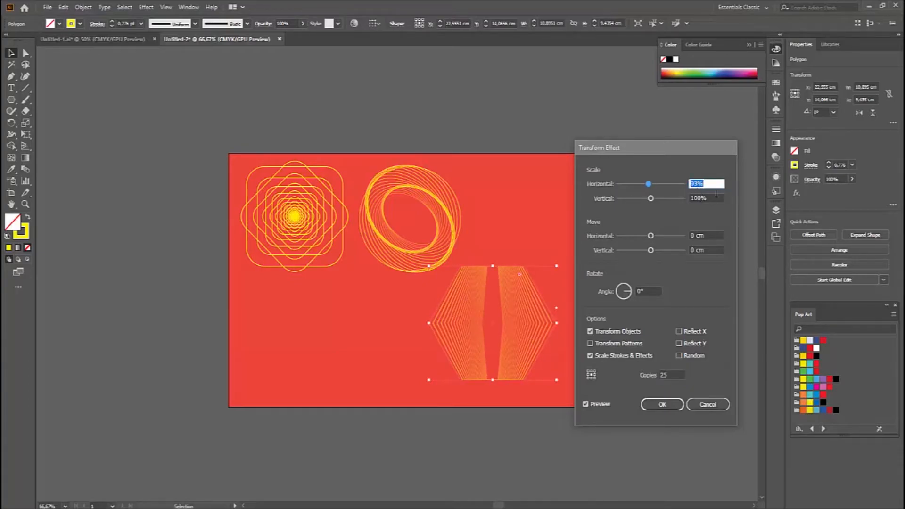
left_click_drag(710, 198, 689, 198)
scroll(701, 199, "down", 8)
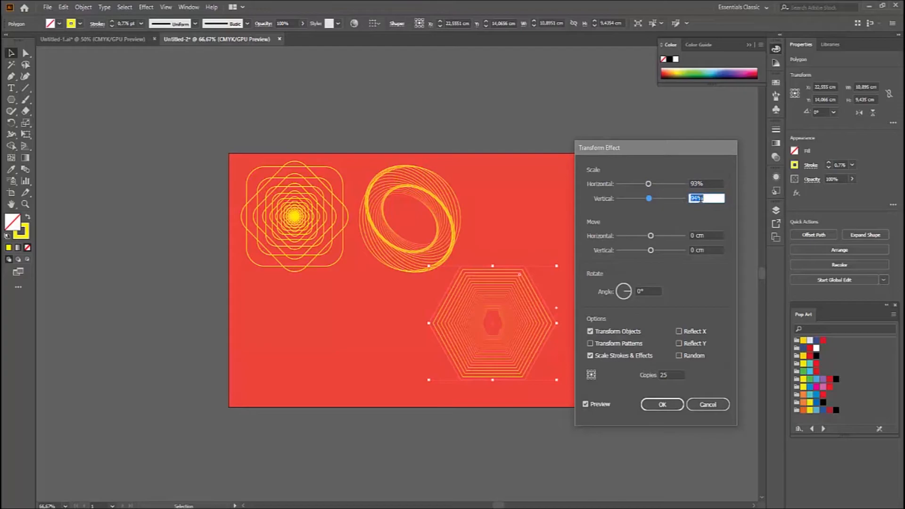
scroll(702, 198, "up", 1)
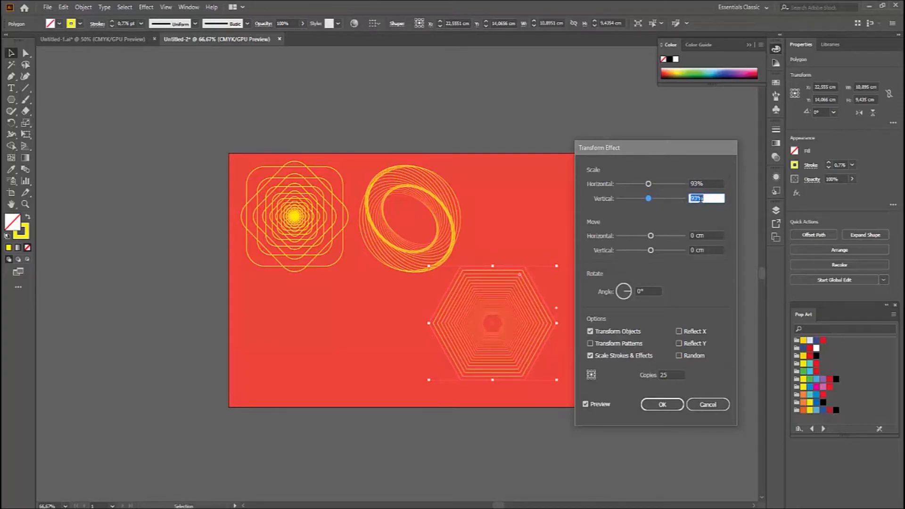
- Set the rotation angle of the hexagon's Transform effect to 29°
left_click(641, 291)
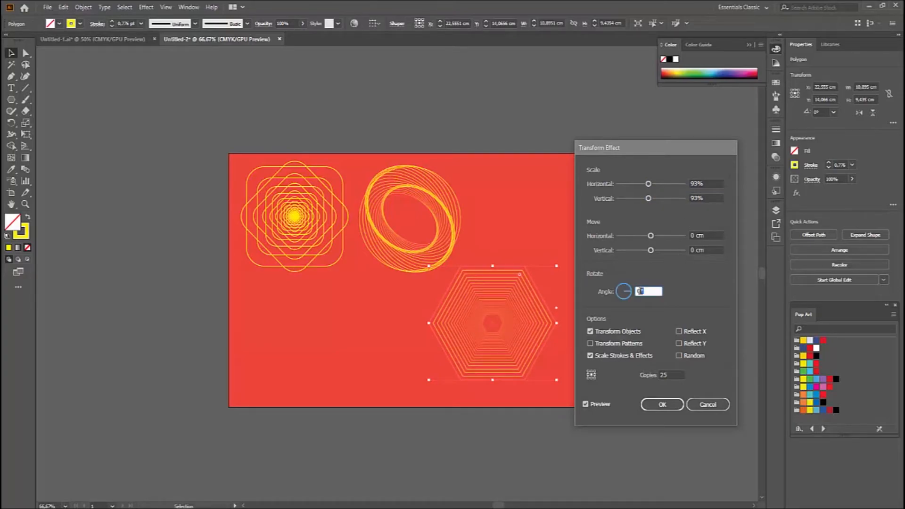
scroll(640, 292, "up", 10)
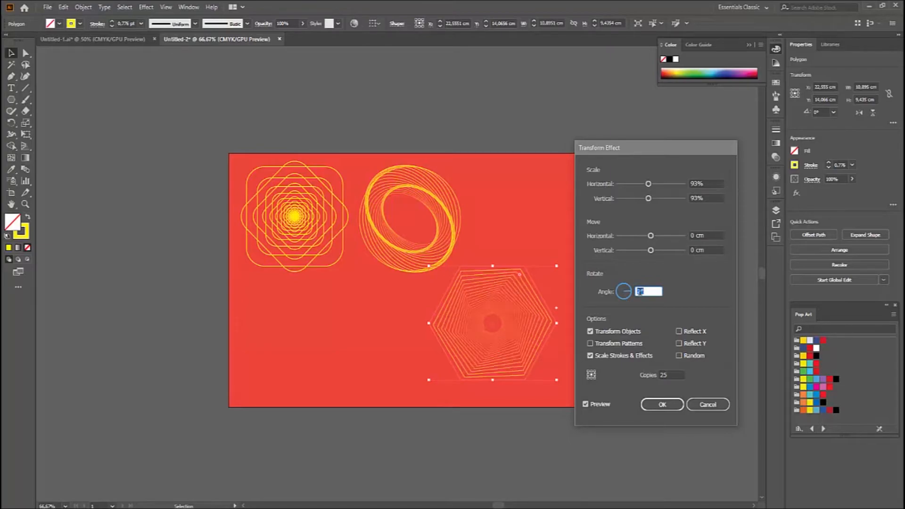
scroll(640, 292, "up", 5)
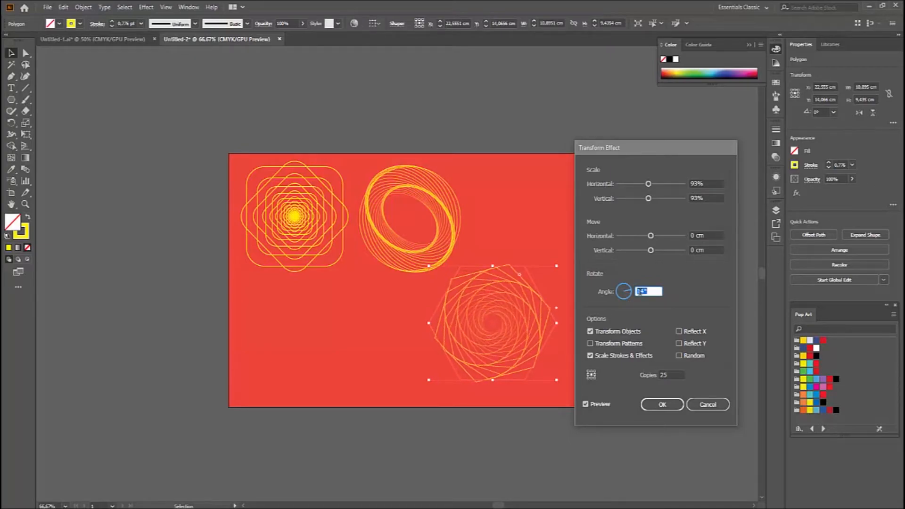
scroll(640, 291, "up", 10)
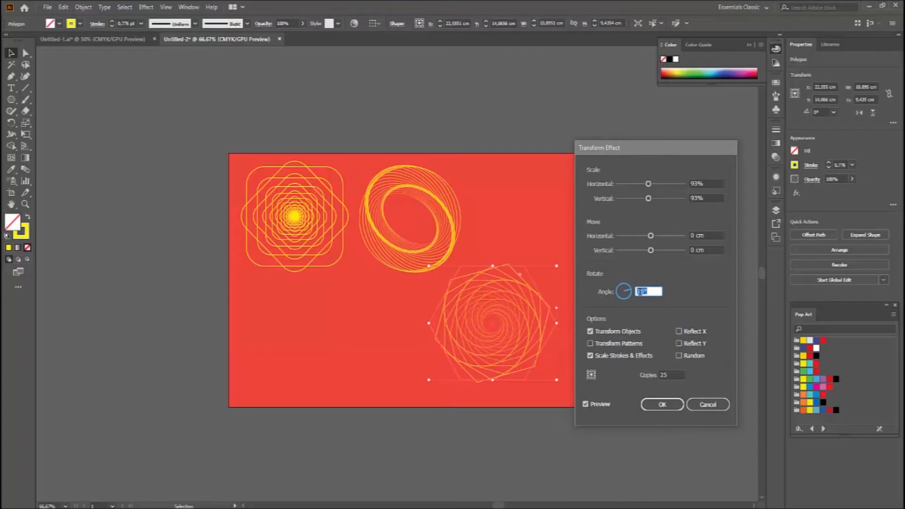
scroll(640, 291, "up", 3)
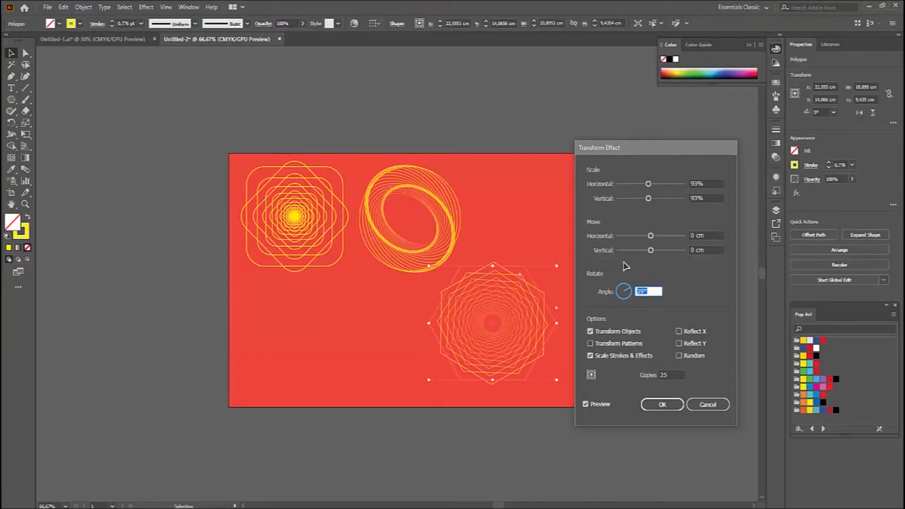
- Disable Scale Strokes & Effects for the hexagon's Transform effect and apply it
left_click(590, 356)
left_click(590, 356)
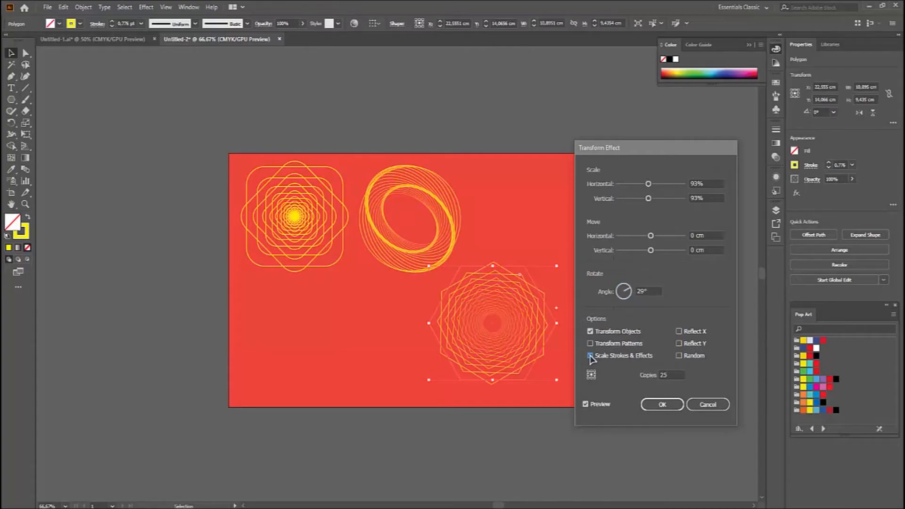
left_click(590, 355)
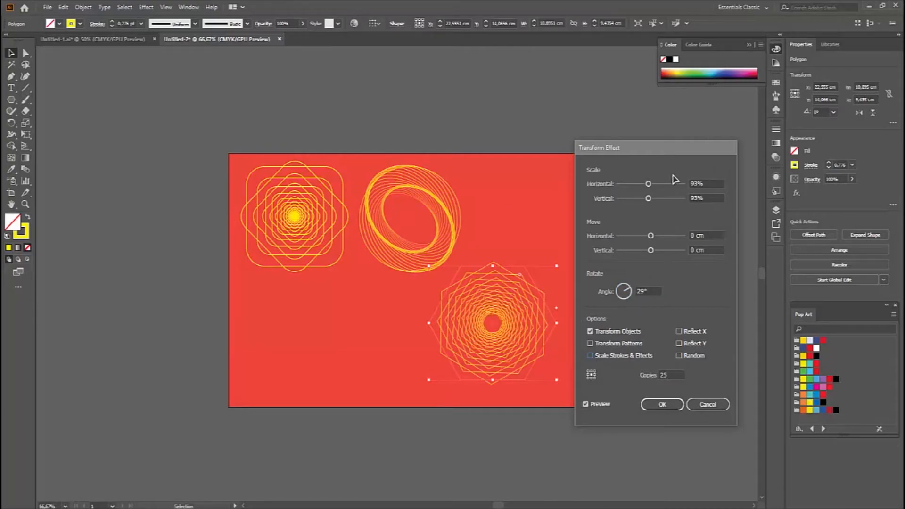
left_click(661, 404)
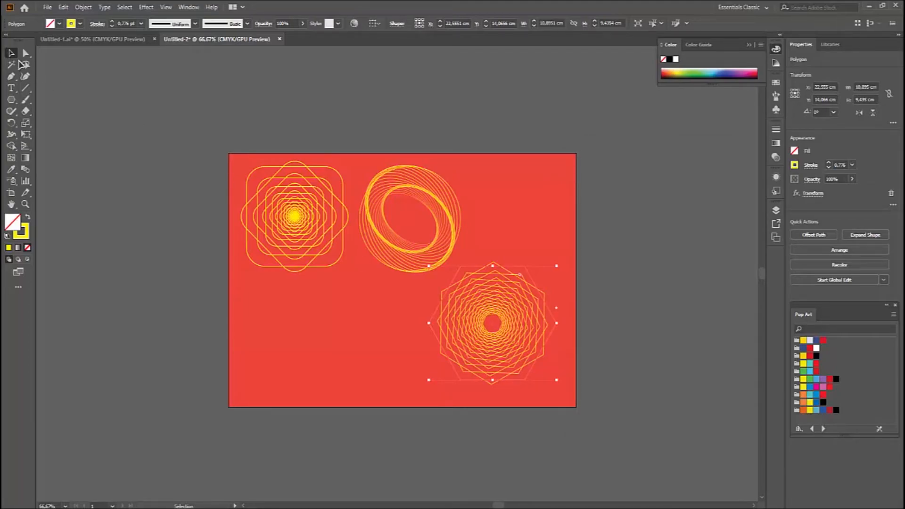
- Move the hexagon pattern up beside the circle pattern and scale it down slightly in proportion
left_click_drag(492, 312, 539, 213)
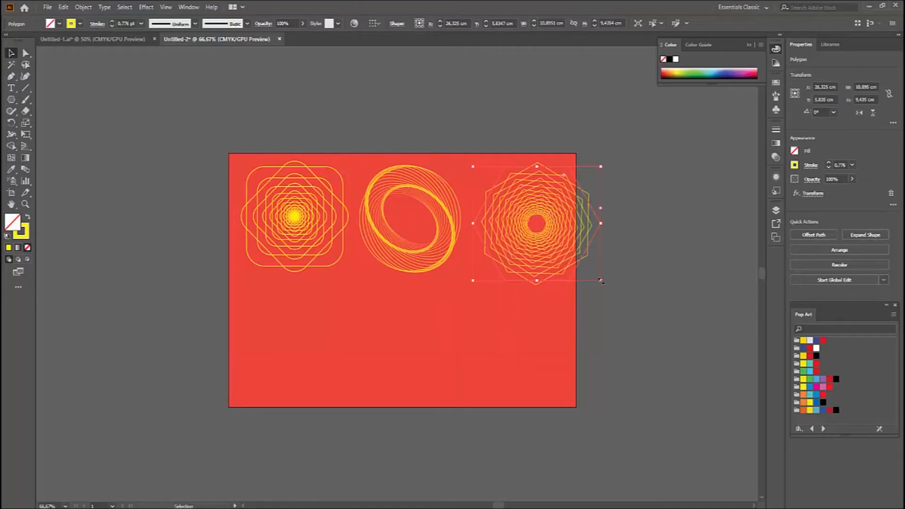
mouse_move(600, 280)
left_mouse_down()
mouse_move(609, 276)
mouse_move(593, 275)
left_mouse_up()
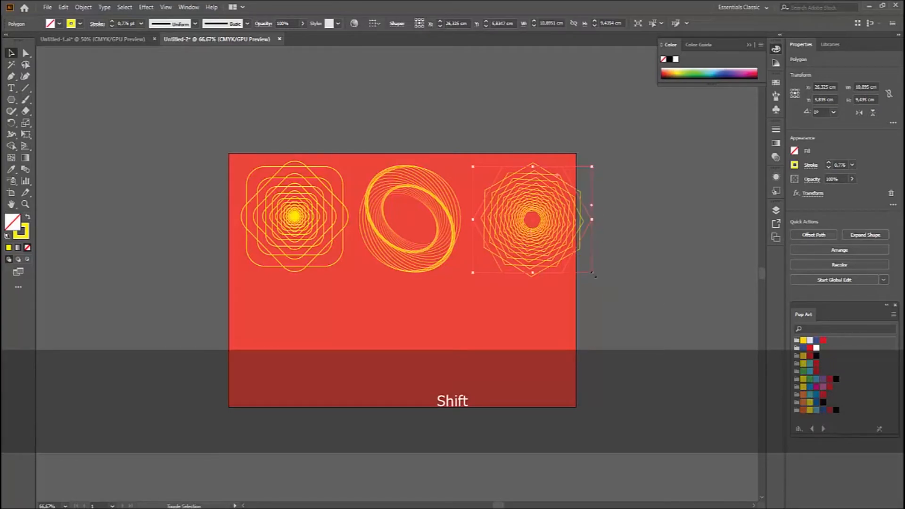
- Select all three patterns, scale them down together, and place the row in the middle of the artboard
left_click(380, 206, "shift")
left_click(294, 209, "shift")
left_click(300, 213, "shift")
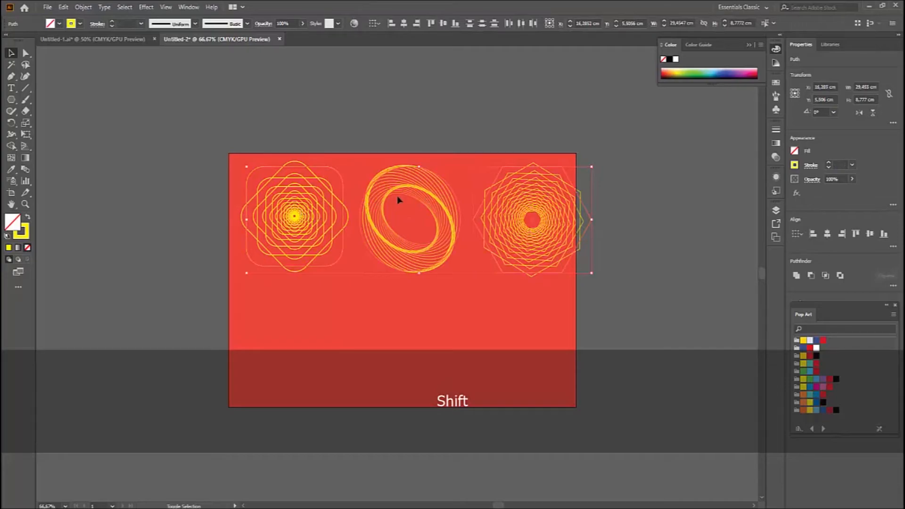
left_click_drag(570, 178, 520, 164)
left_click_drag(486, 222, 502, 276)
left_click(328, 292)
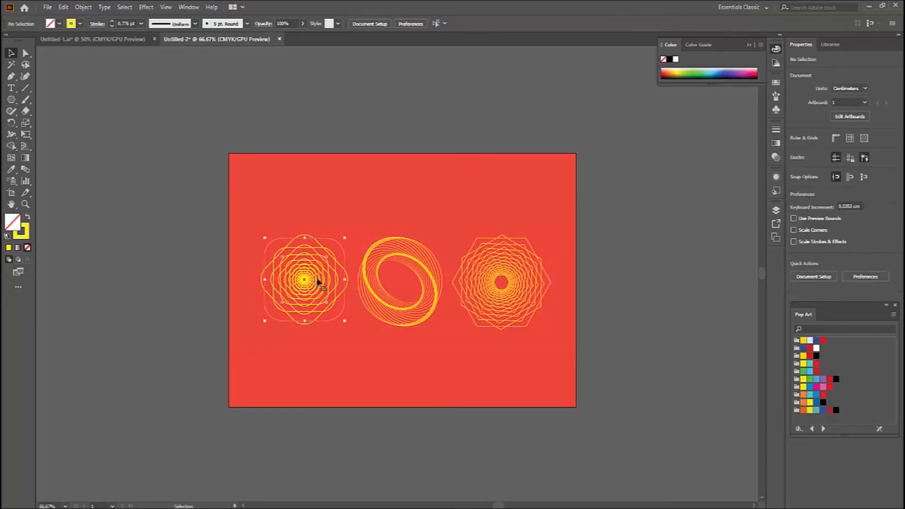
- Apply a linear gradient to the circle pattern's stroke and change its end color stop from red to dark blue
left_click(18, 248)
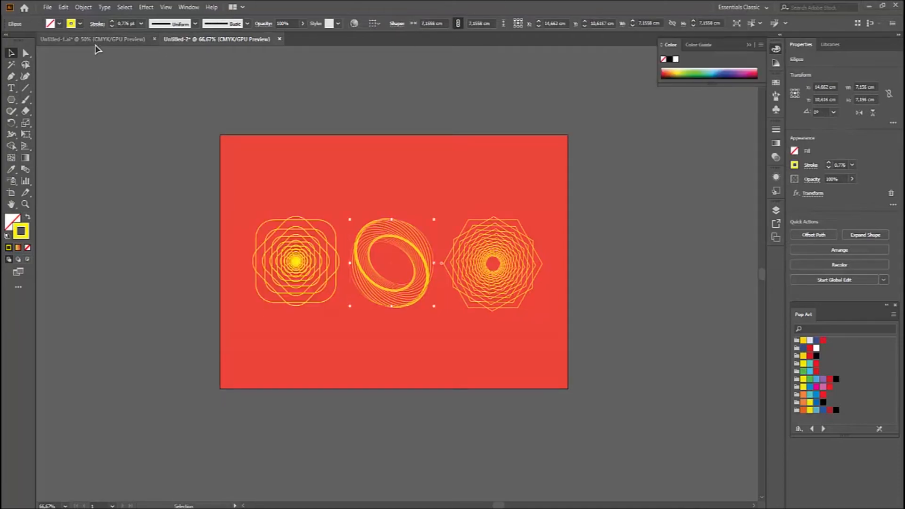
left_click(18, 248)
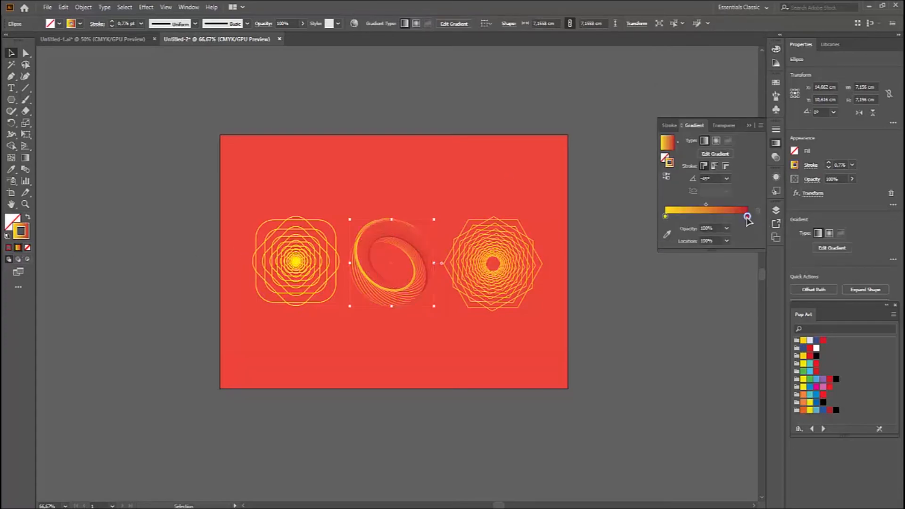
double_click(747, 217)
left_click(680, 254)
left_click(687, 255)
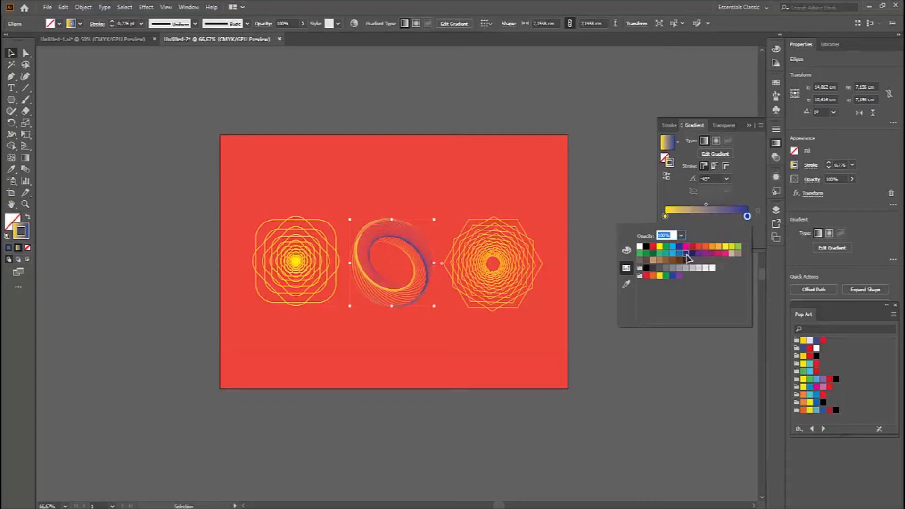
- Try lime, light blue, red and yellow for the circle gradient's start color stop and settle on green
left_click(665, 216)
double_click(665, 216)
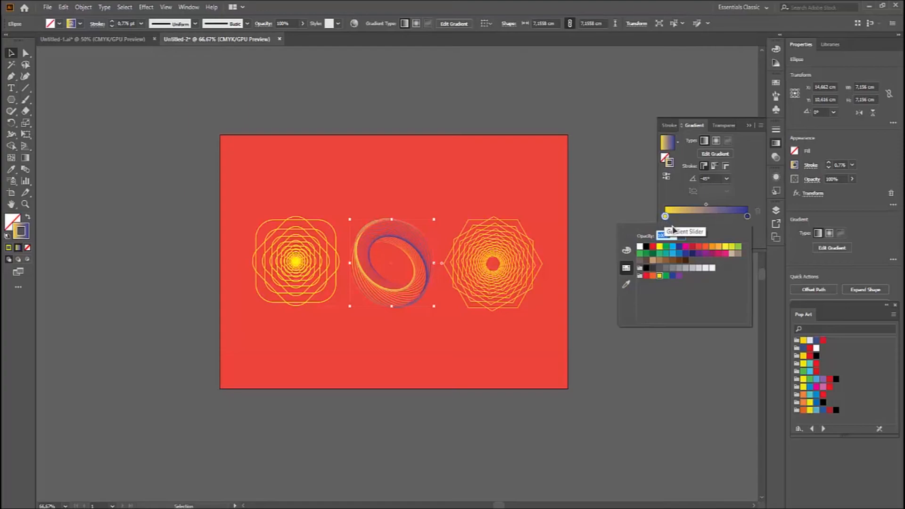
left_click(738, 247)
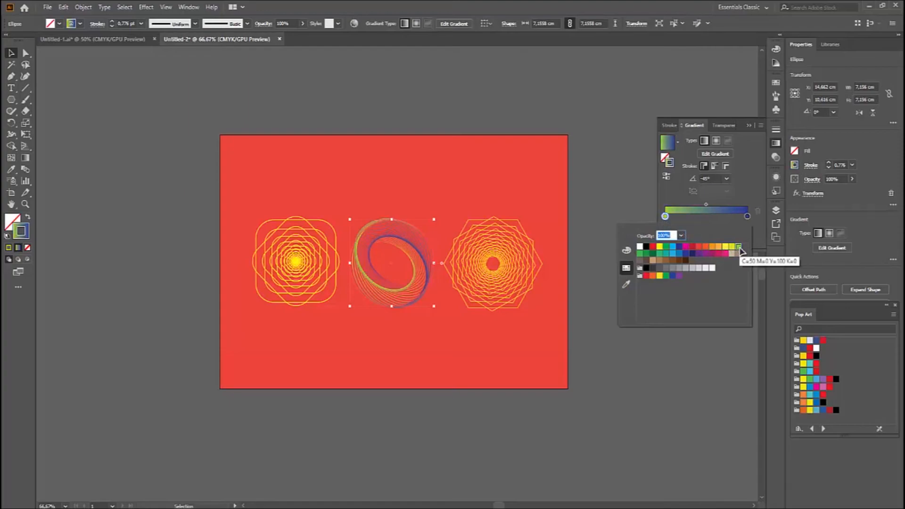
left_click(673, 254)
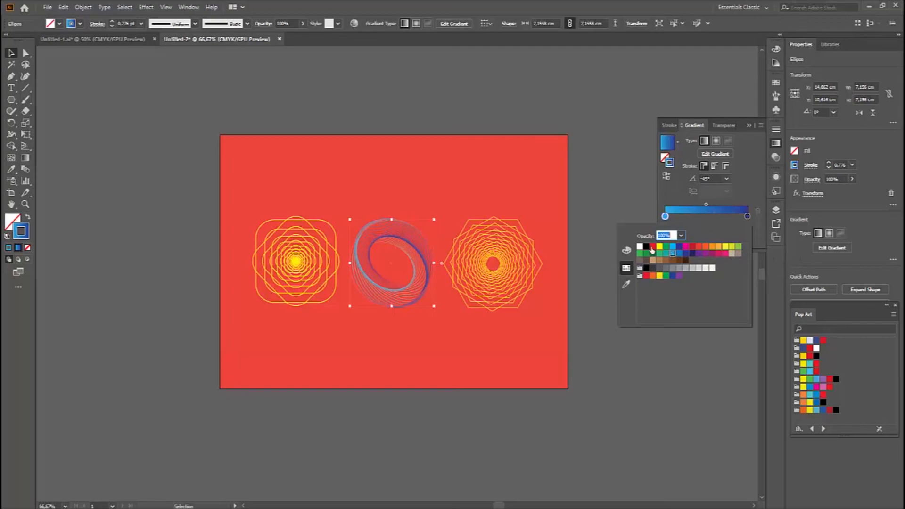
left_click(652, 246)
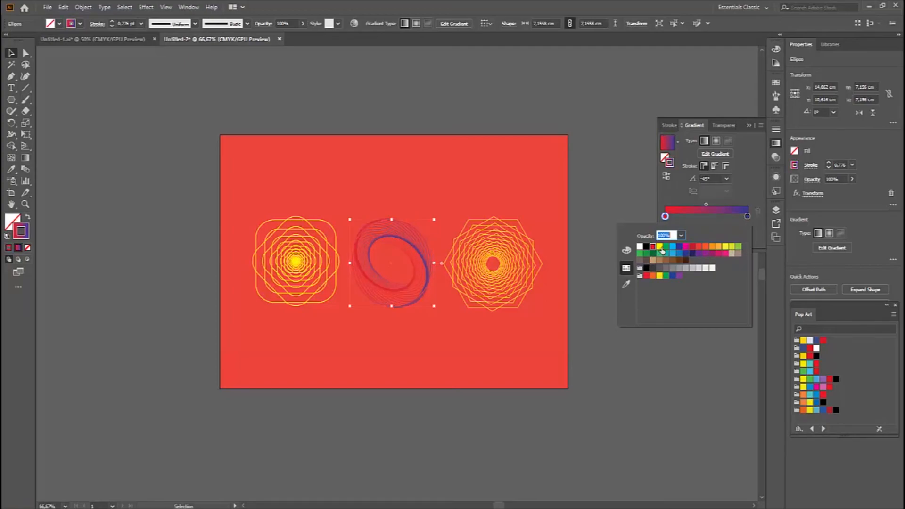
left_click(659, 247)
left_click(666, 249)
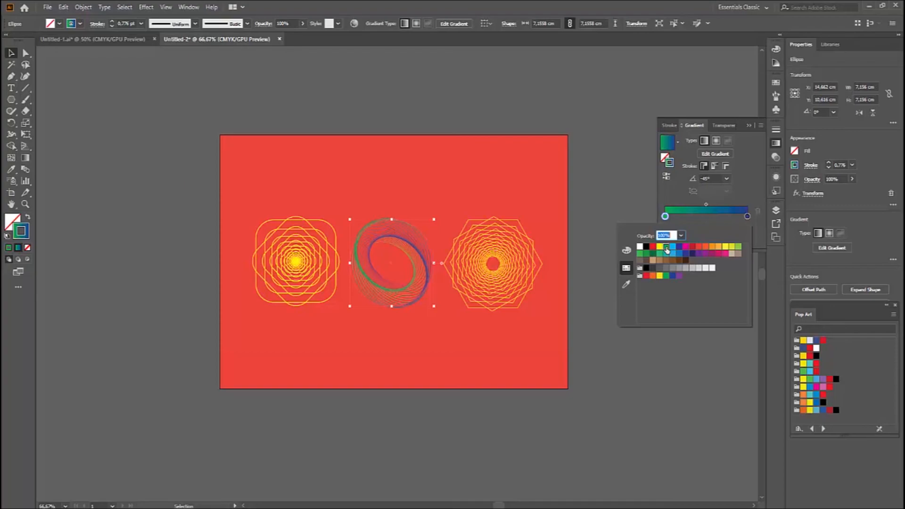
left_click(10, 53)
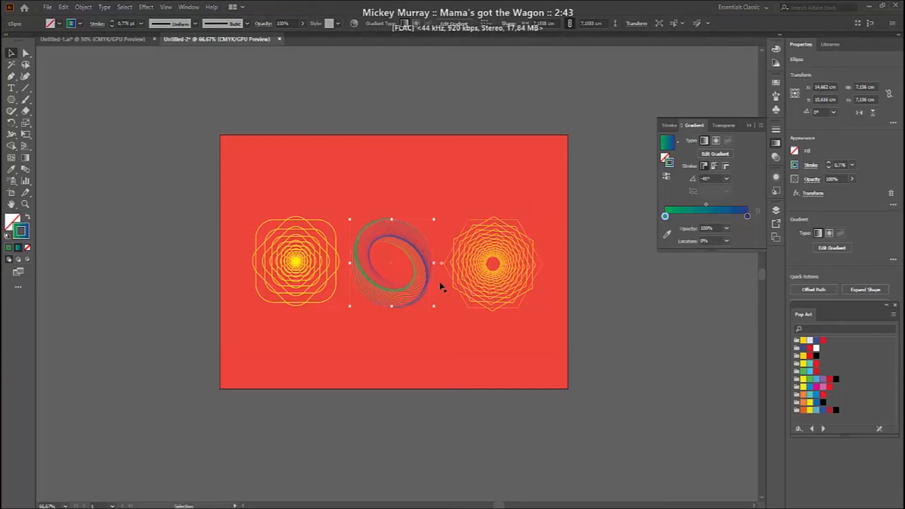
- Examine the circle pattern's gradient strokes up close and compare them with the neighbouring patterns
key("ctrl+space")
left_click_drag(364, 237, 490, 346)
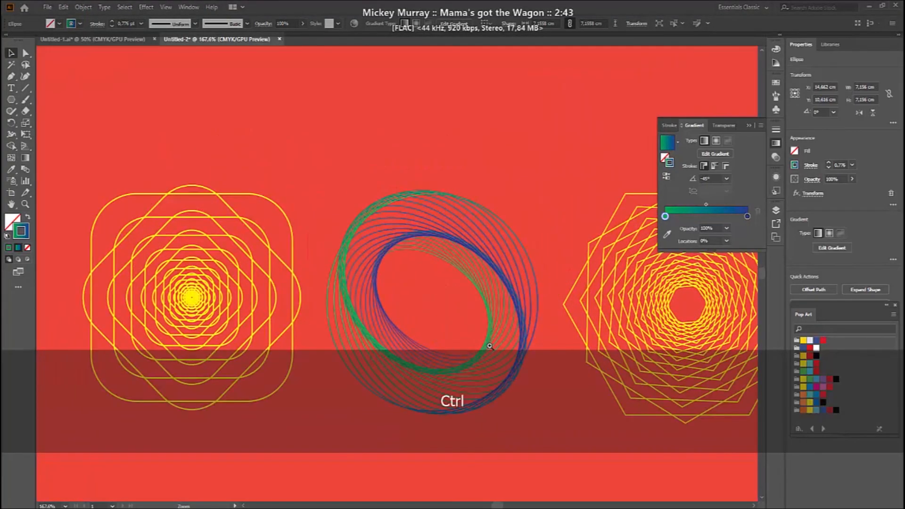
left_click_drag(484, 305, 438, 230)
left_click(470, 222, "ctrl+alt")
left_click(471, 222, "ctrl+alt")
left_click_drag(411, 281, 478, 242)
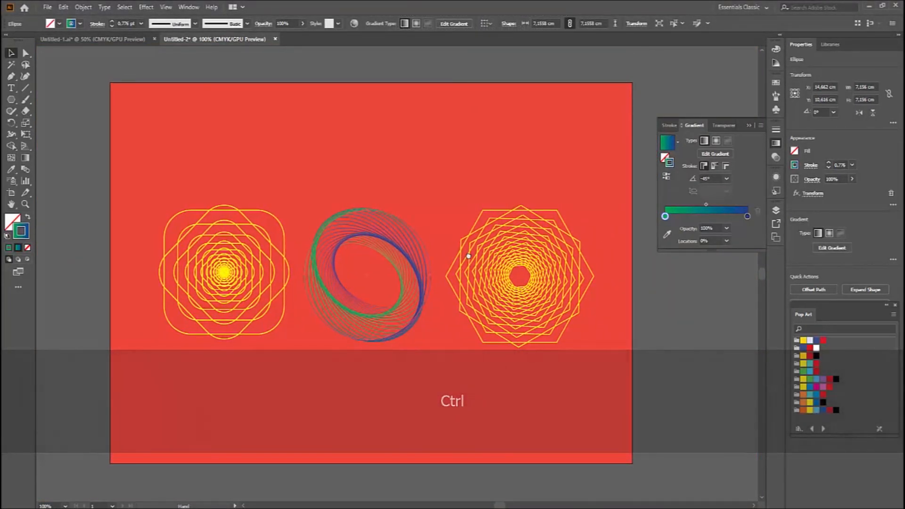